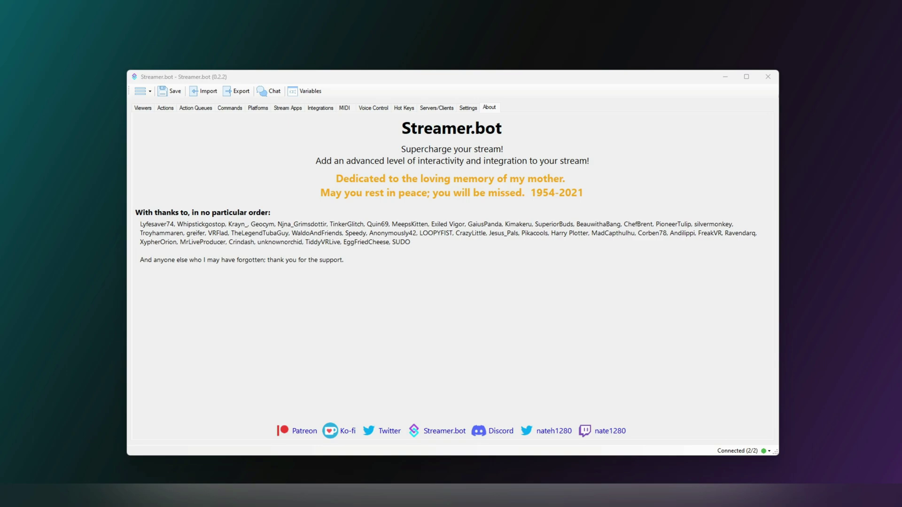
Disable Action1 through Action4 with the Group's Disable All option, then collapse and re-expand the Group
click(162, 109)
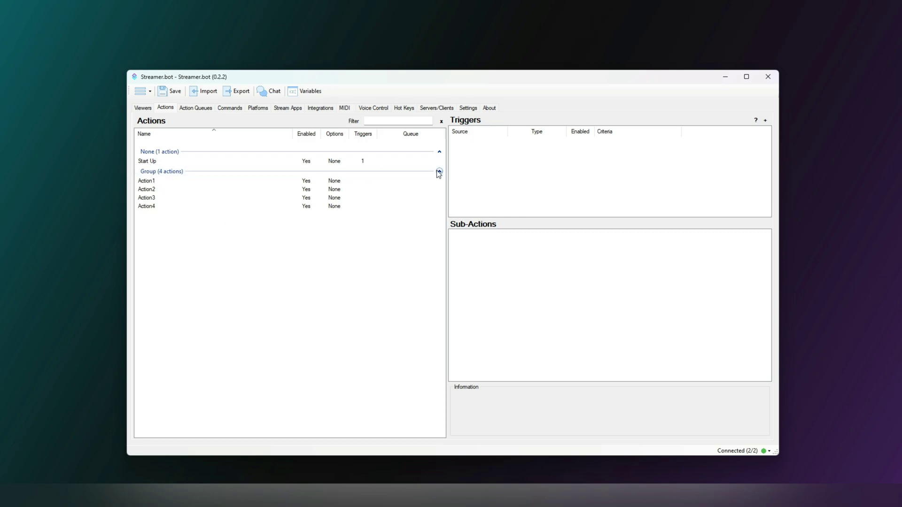
right_click(168, 171)
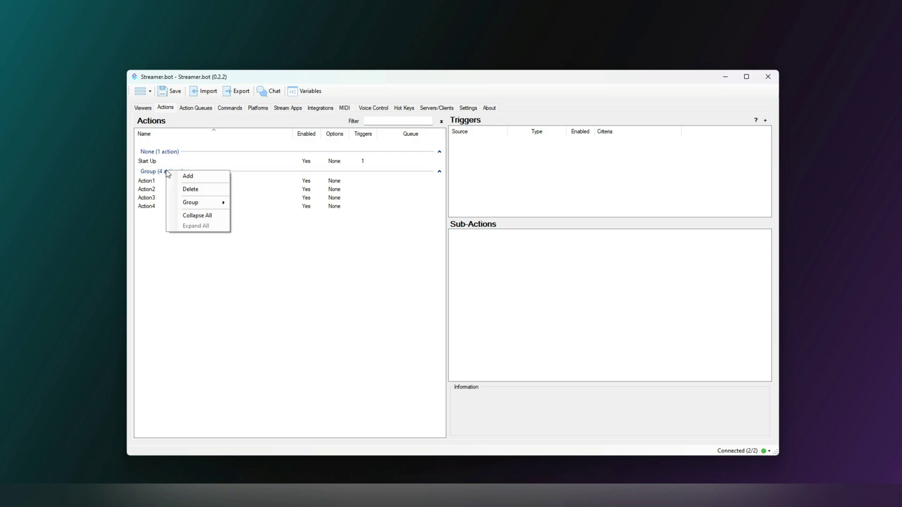
mouse_move(197, 205)
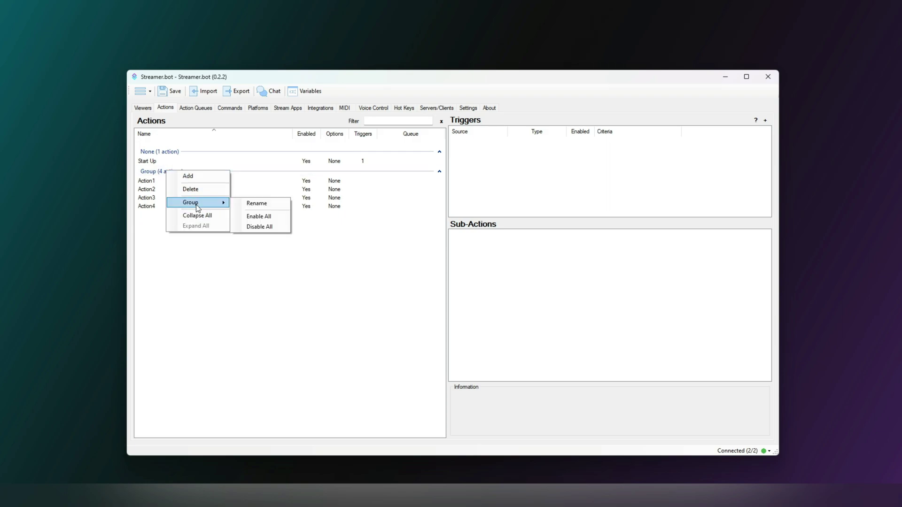
click(262, 228)
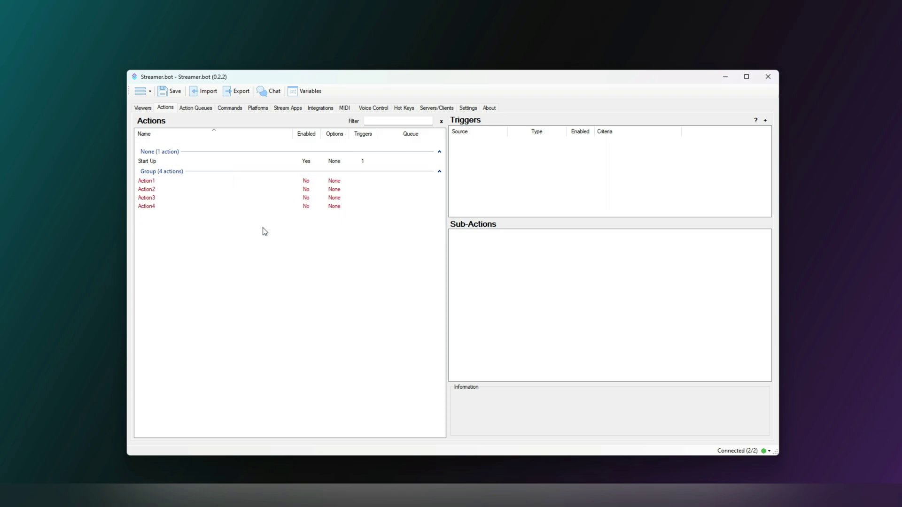
click(440, 171)
click(440, 172)
Create an action named 'Demo' in the Group on the Default queue, with concurrent and random left off
right_click(174, 241)
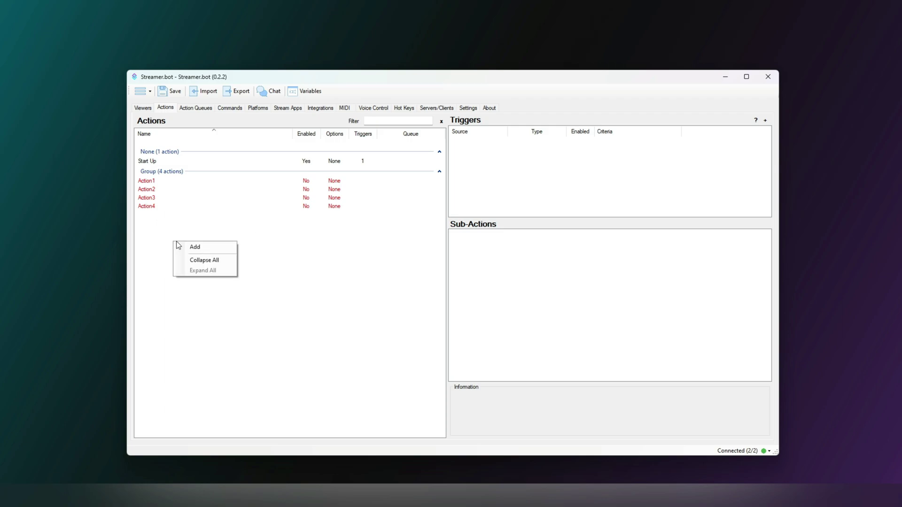
click(205, 246)
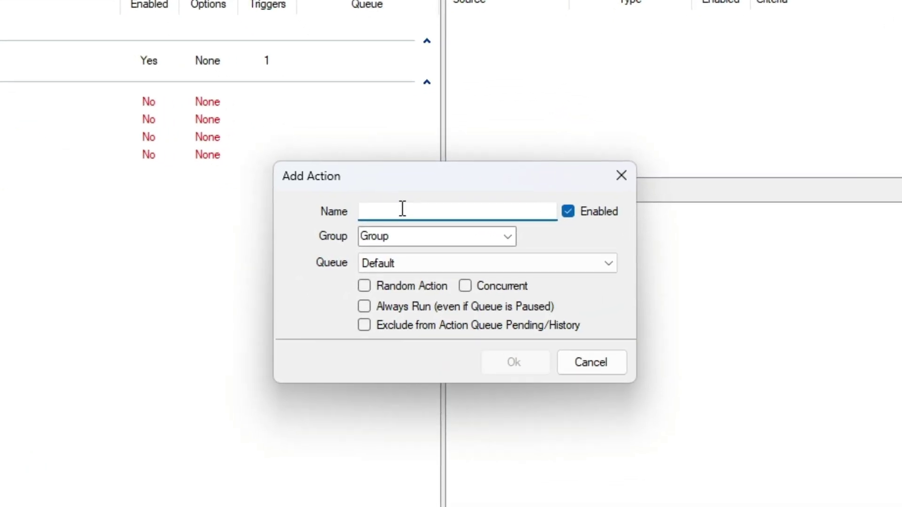
text(/)
key(BackSpace)
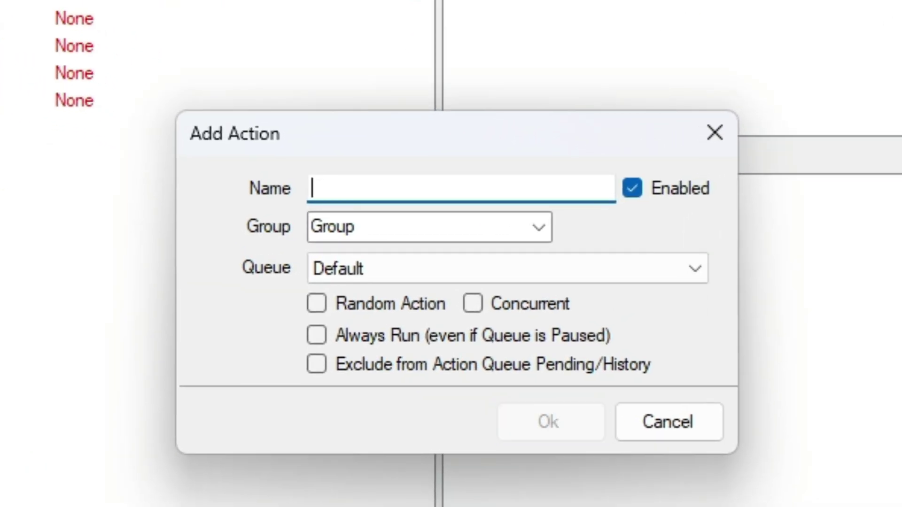
text(Demo)
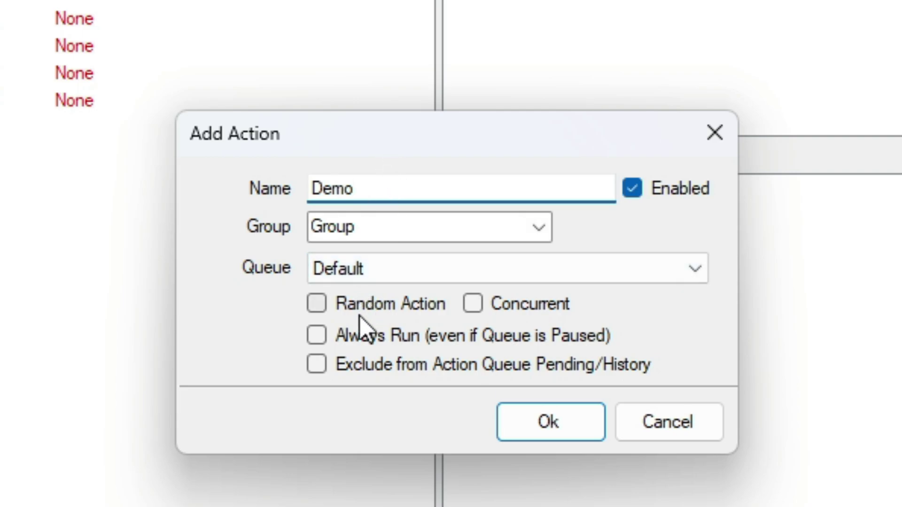
click(483, 311)
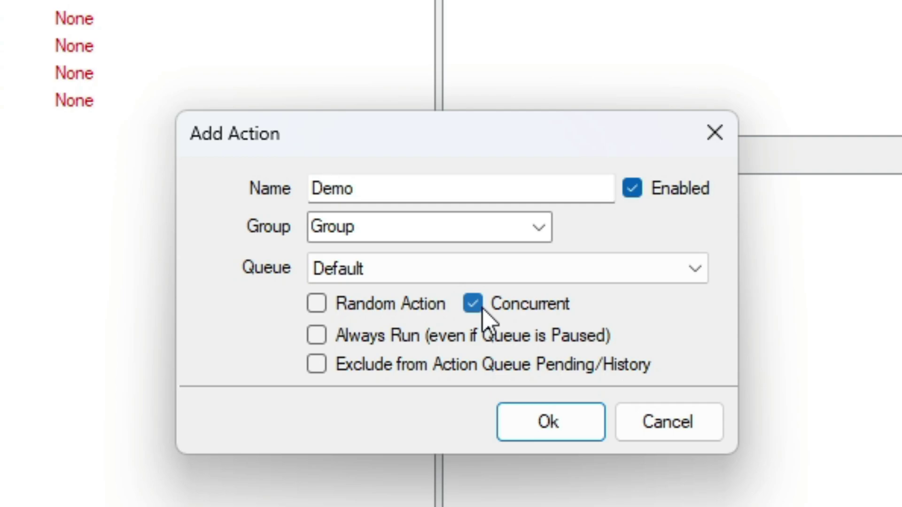
click(483, 309)
click(322, 336)
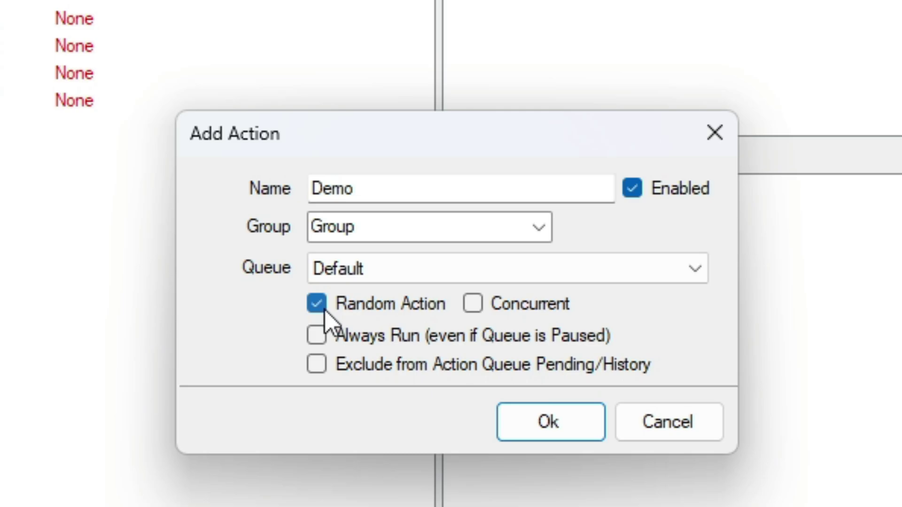
click(324, 310)
click(553, 424)
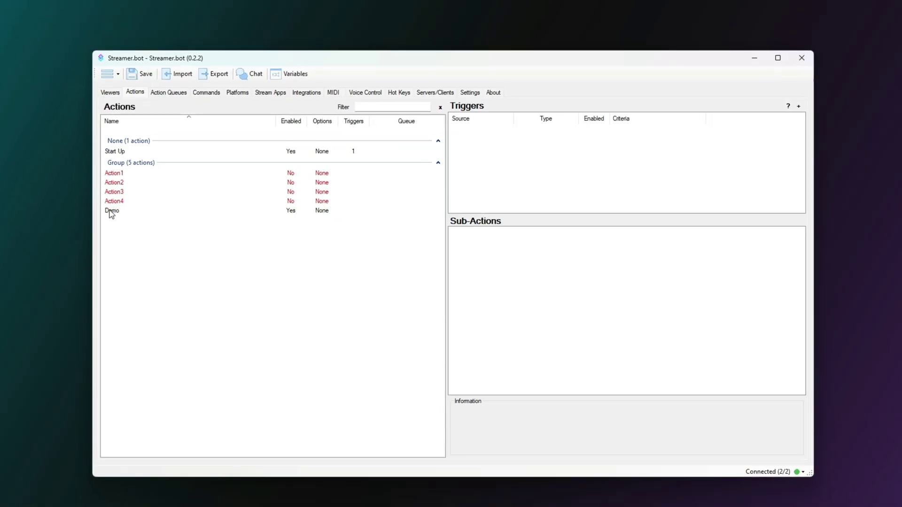
Select the Demo action in the actions list
right_click(123, 212)
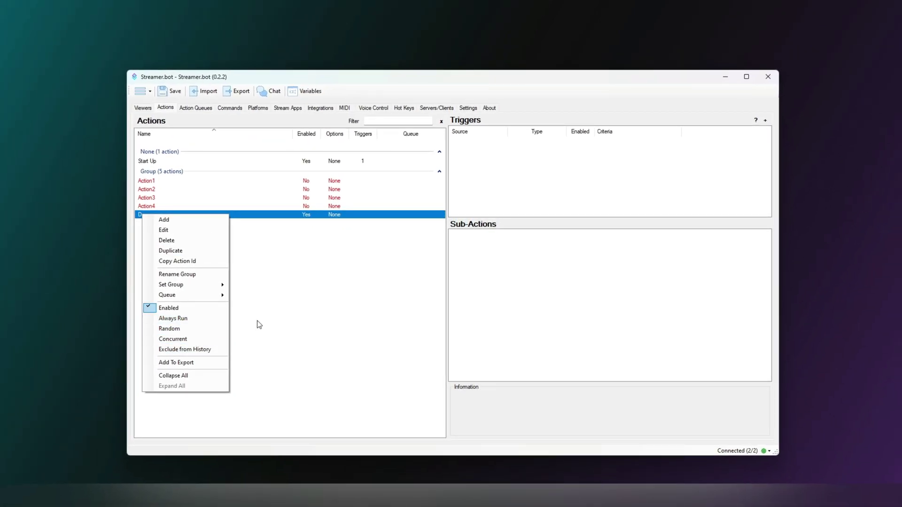
click(347, 327)
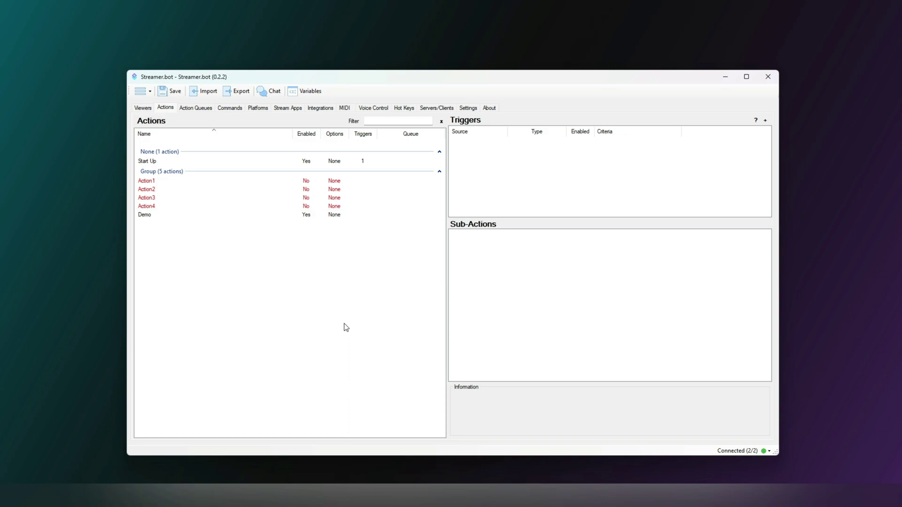
click(313, 217)
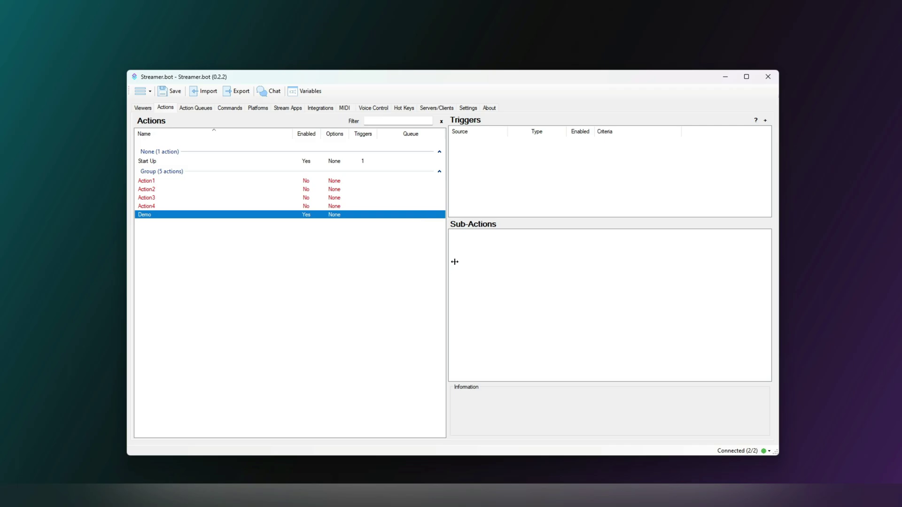
Browse the Sub-Actions add menu categories down to Twitch > Followers
right_click(484, 360)
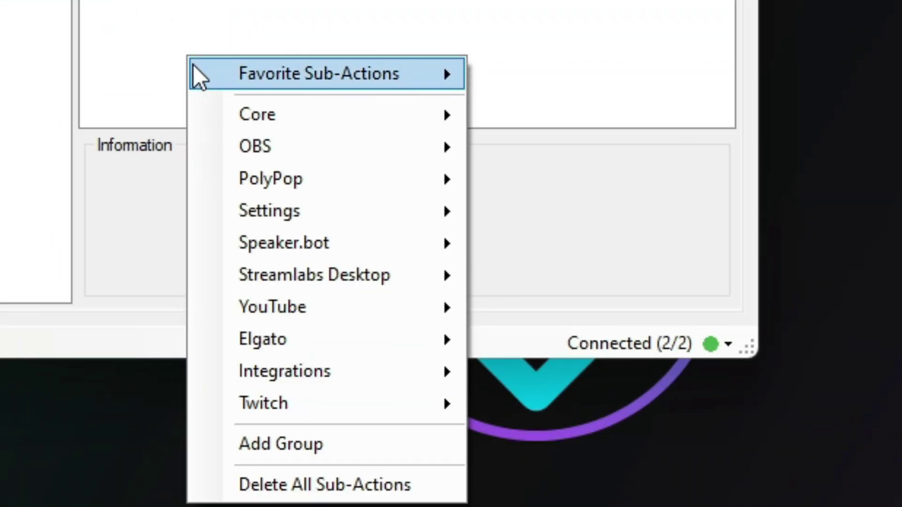
mouse_move(265, 75)
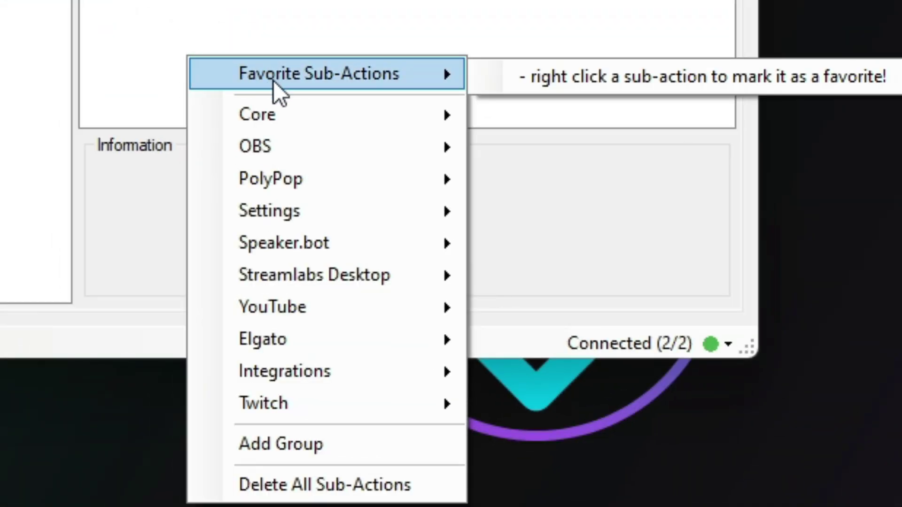
mouse_move(279, 101)
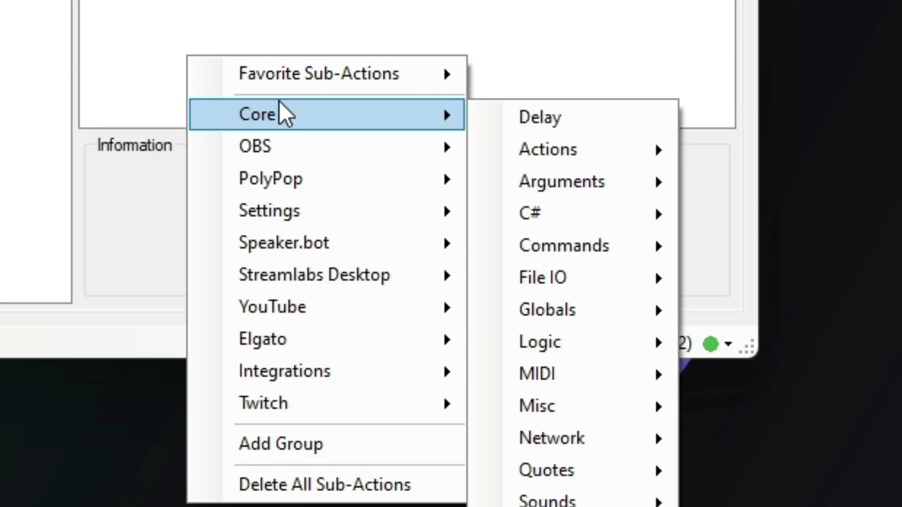
mouse_move(295, 139)
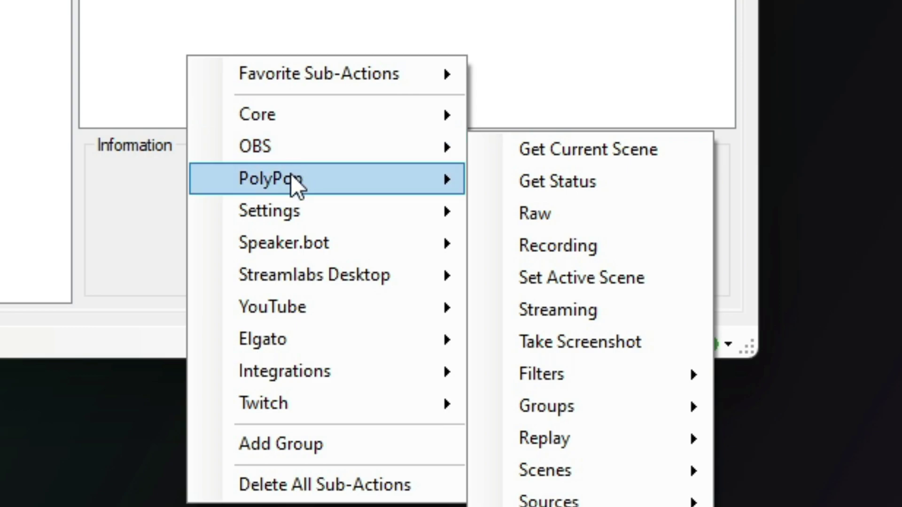
mouse_move(291, 175)
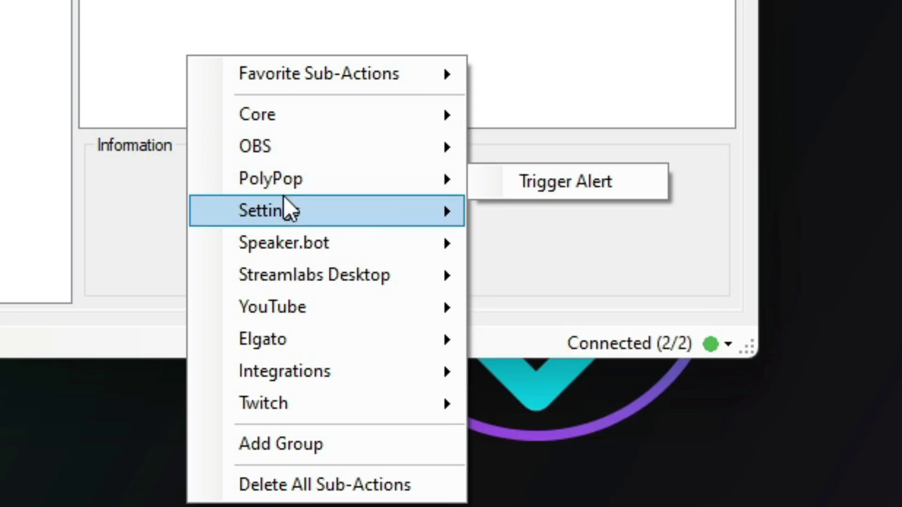
mouse_move(285, 198)
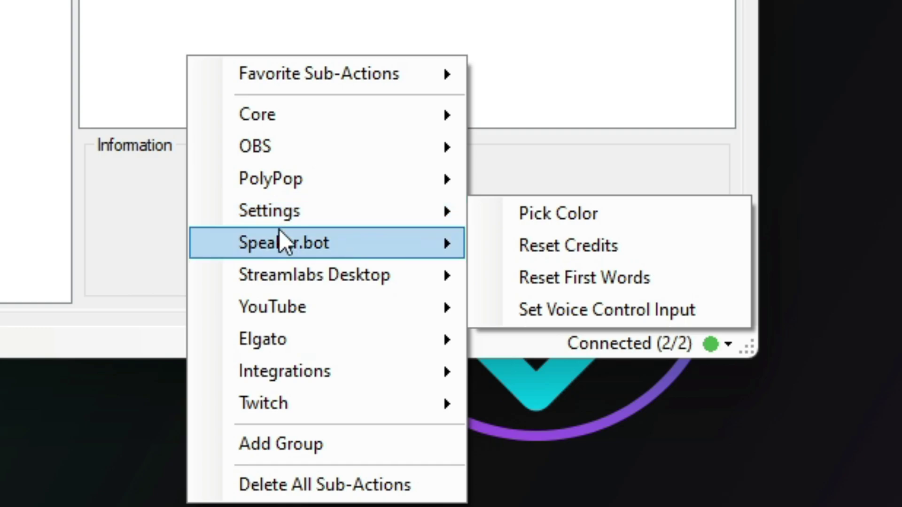
mouse_move(279, 231)
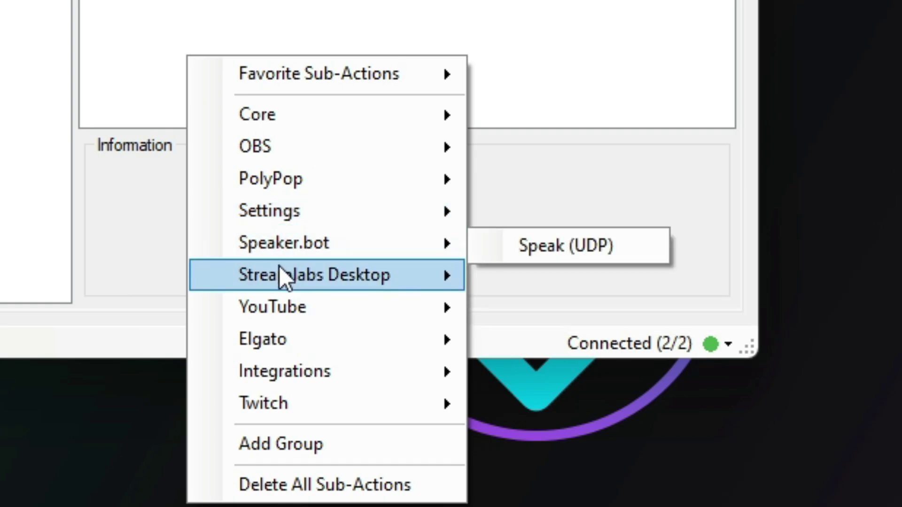
mouse_move(277, 266)
mouse_move(289, 297)
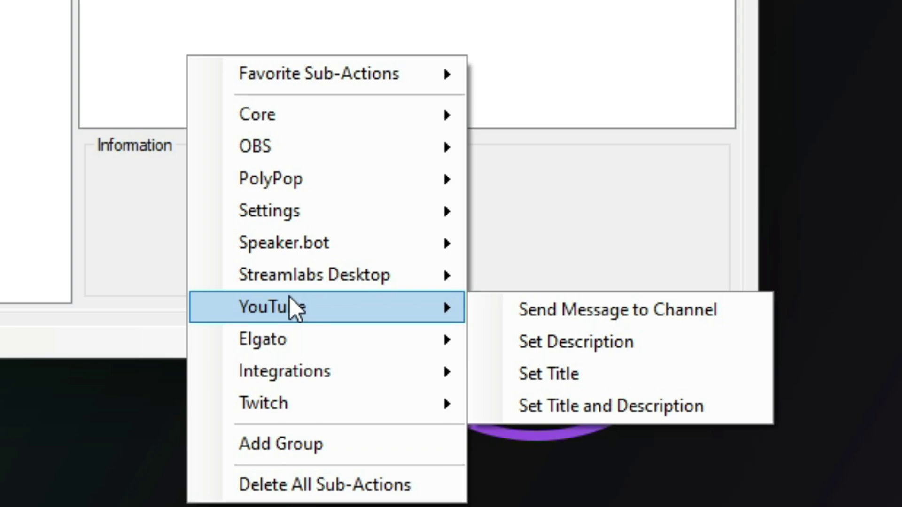
mouse_move(311, 345)
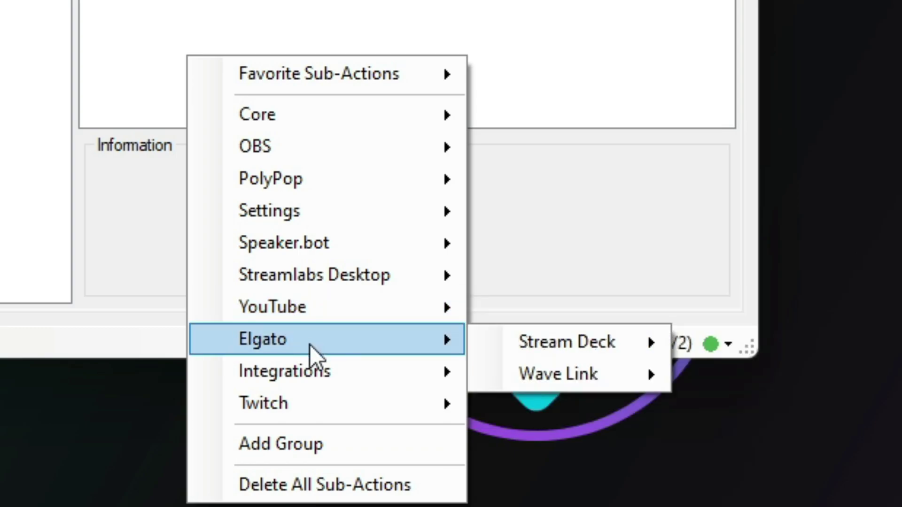
mouse_move(310, 369)
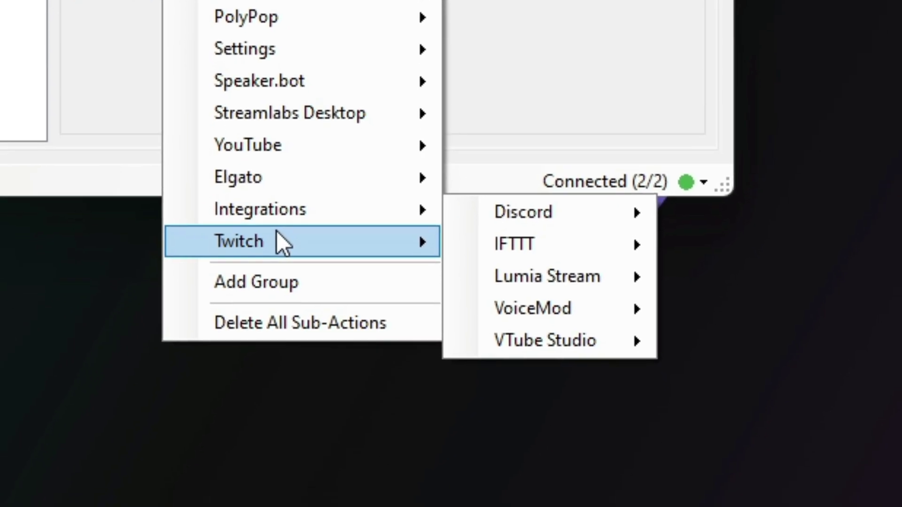
mouse_move(306, 357)
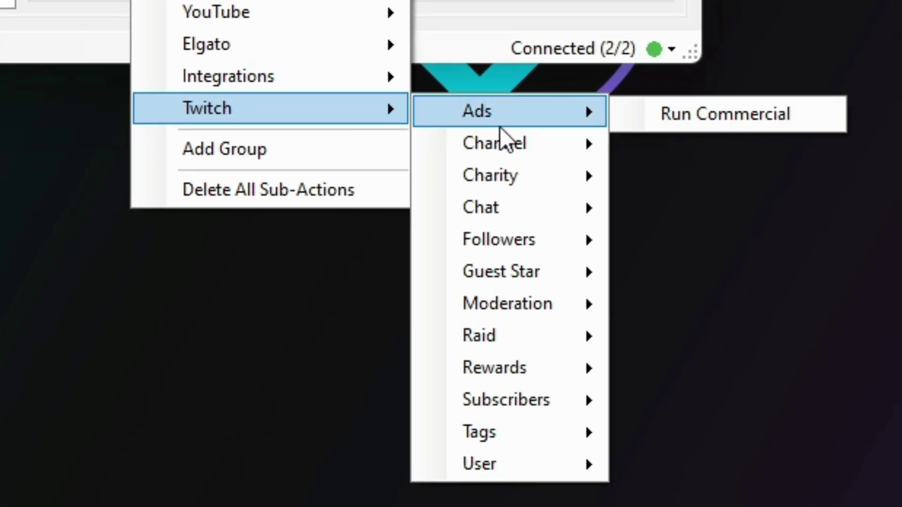
Add Get Follower Count, create a New Group, and nest the sub-action inside New Group
mouse_move(499, 159)
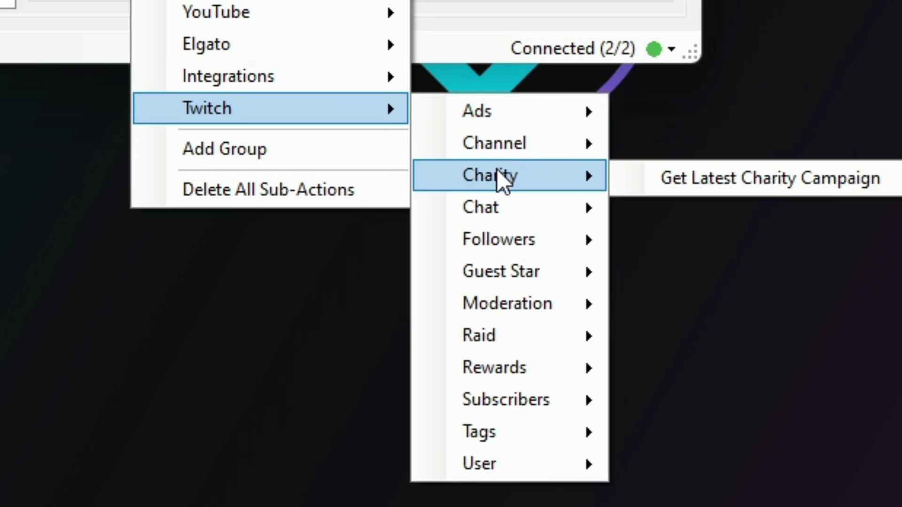
mouse_move(484, 210)
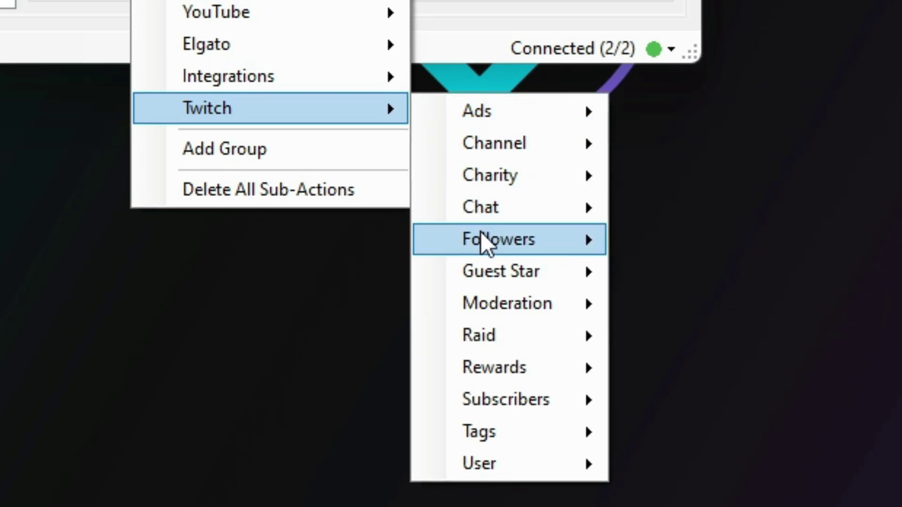
mouse_move(483, 242)
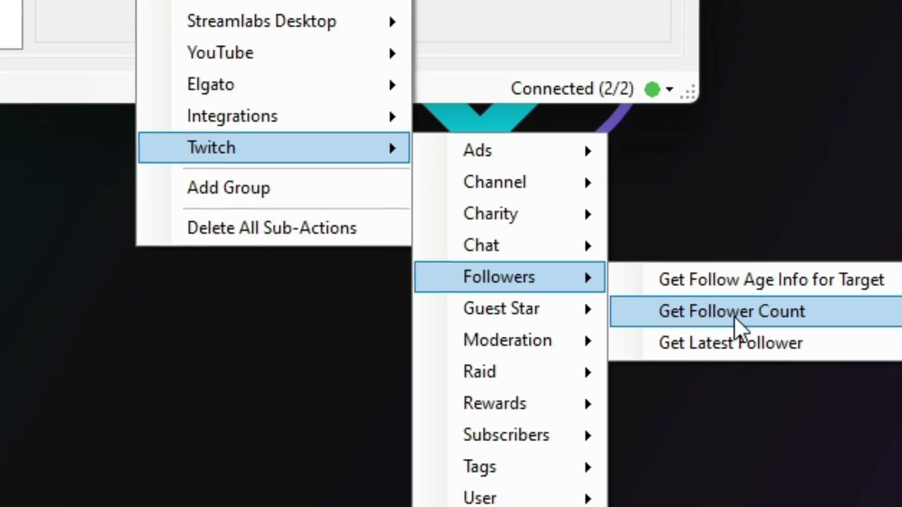
click(677, 275)
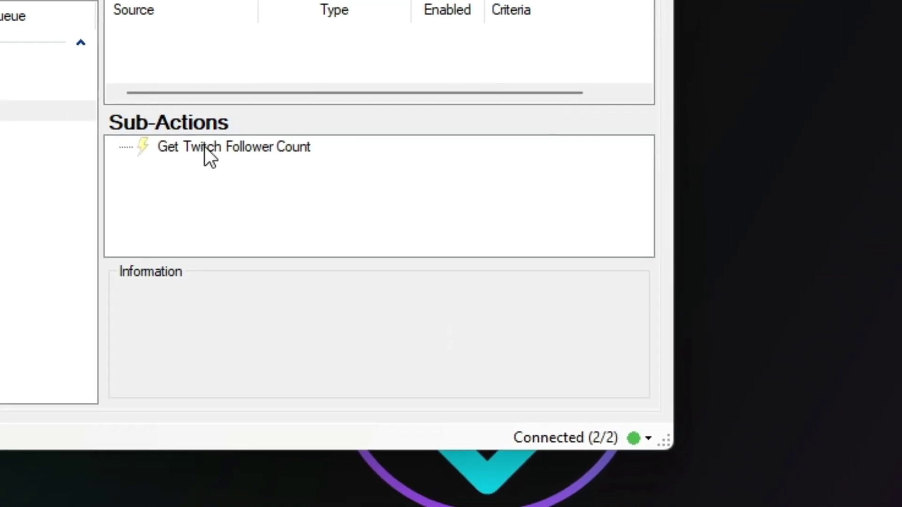
right_click(206, 148)
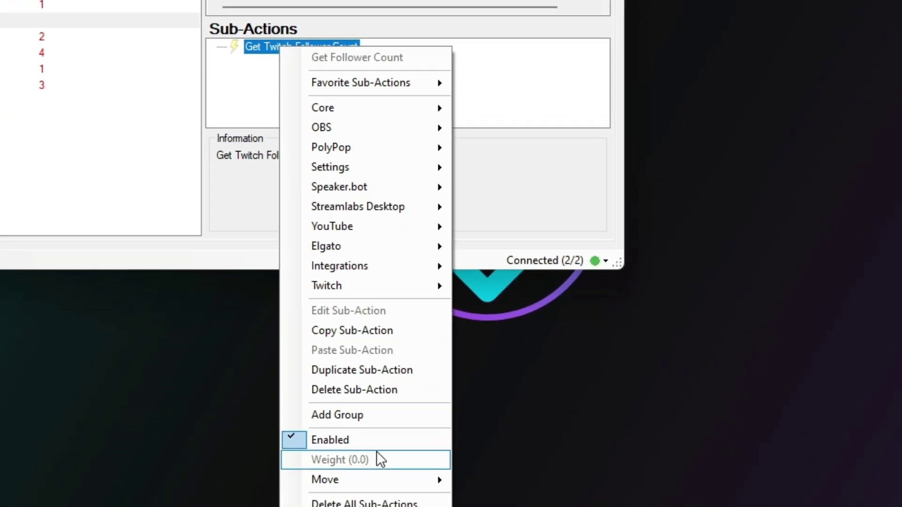
click(352, 414)
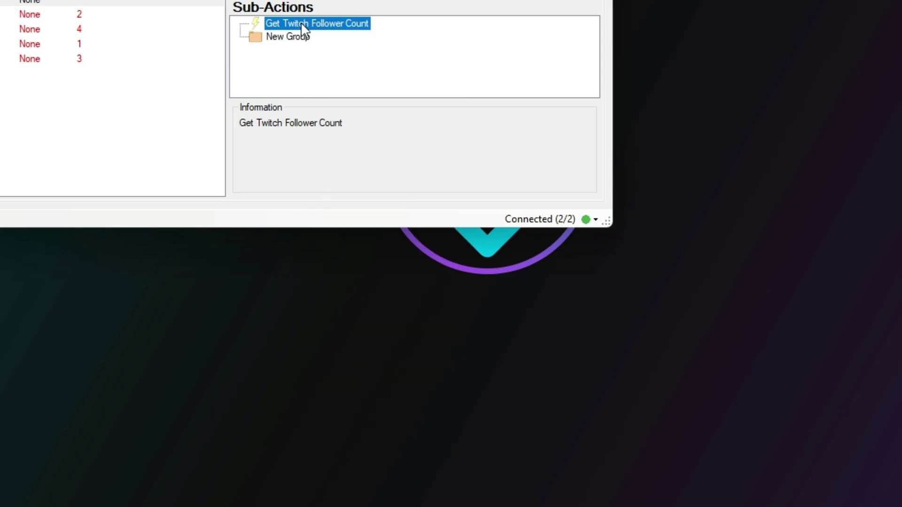
drag(300, 22, 309, 38)
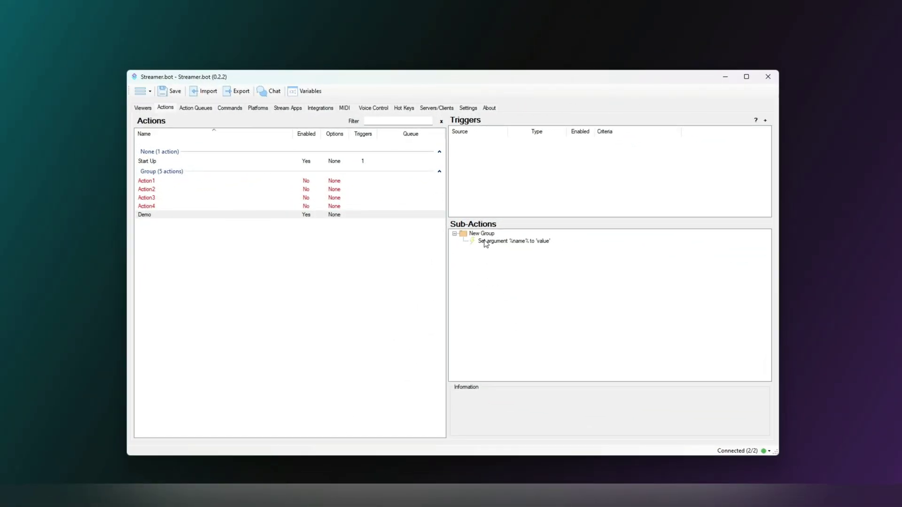
Check the Action Queues tab's Pending Actions and Queues views, ending on Action History
click(198, 109)
click(164, 122)
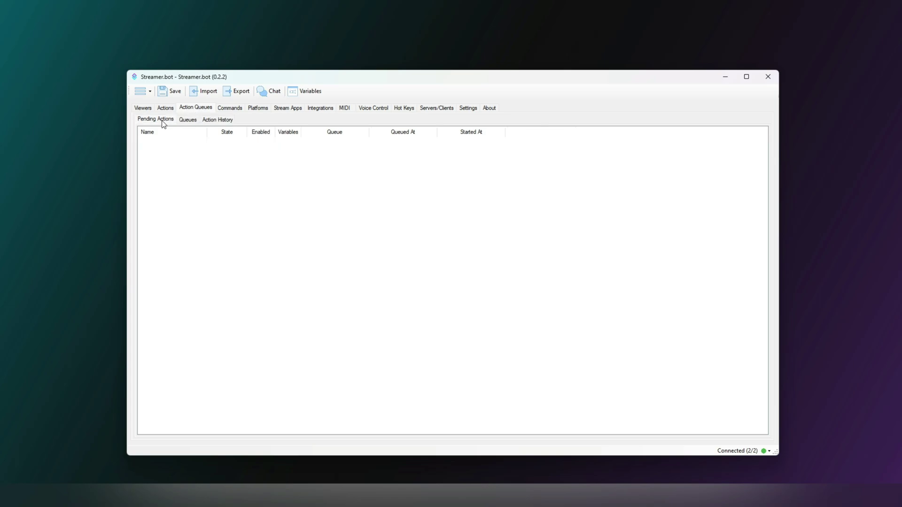
click(217, 121)
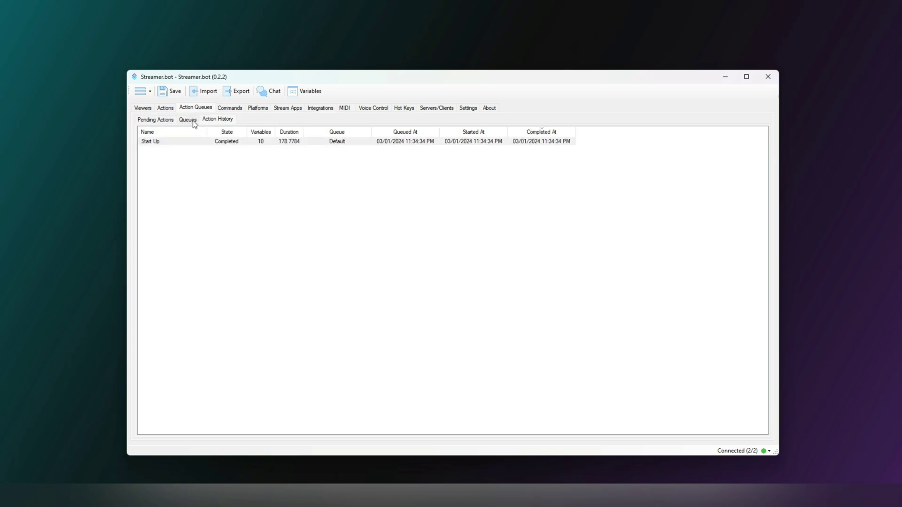
click(194, 123)
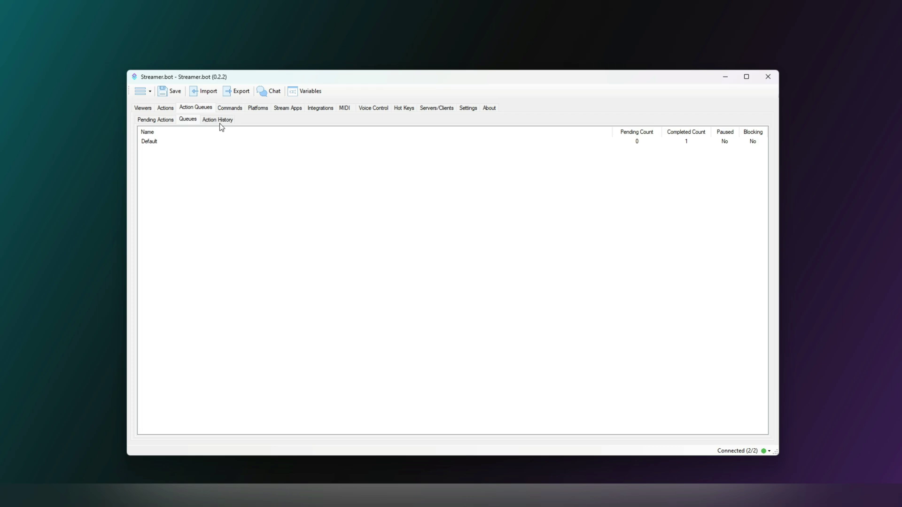
click(164, 123)
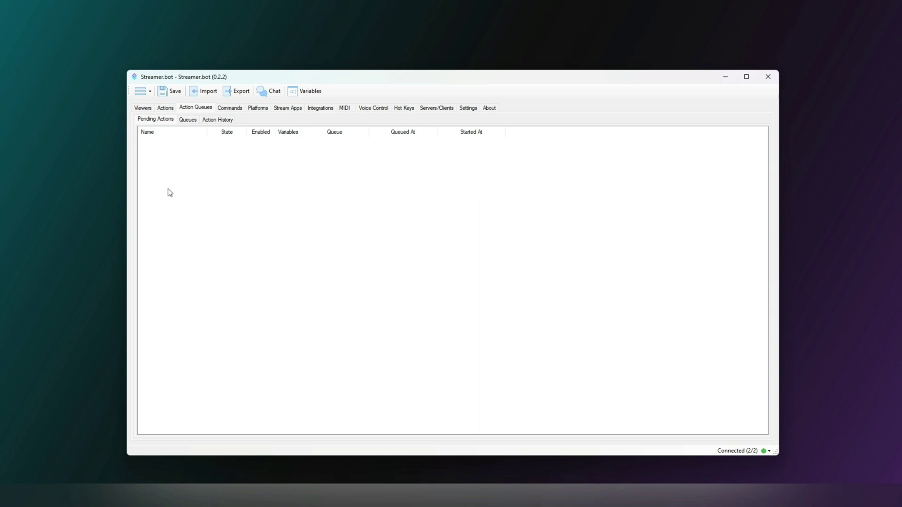
click(221, 123)
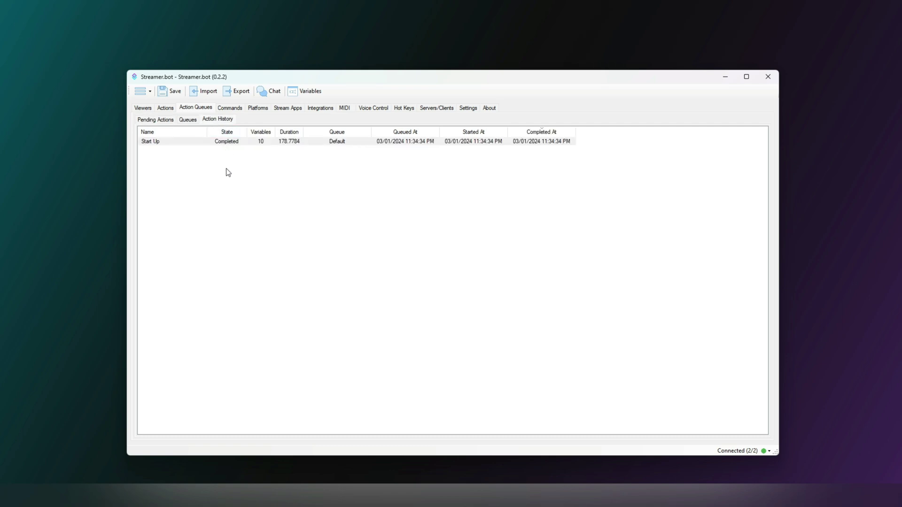
Inspect Start Up's variables after its run, highlighting name1 to name3, then return to Actions
right_click(208, 142)
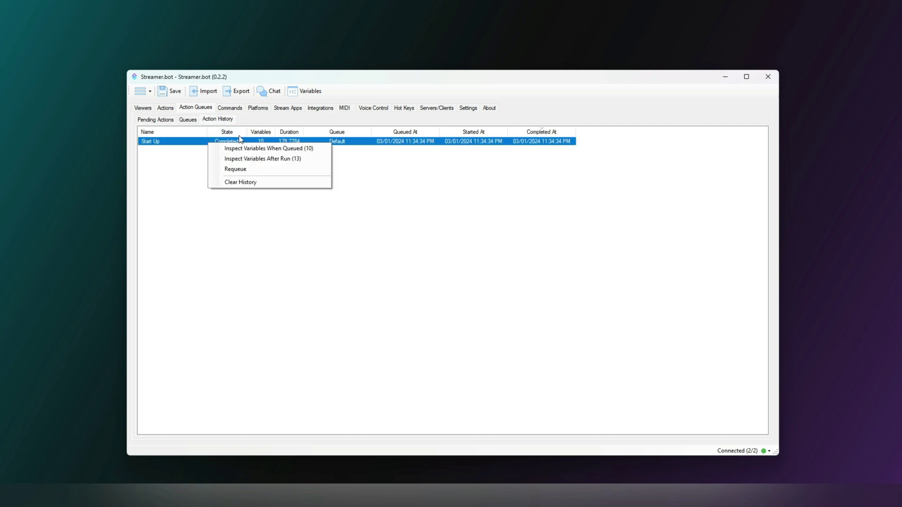
click(302, 159)
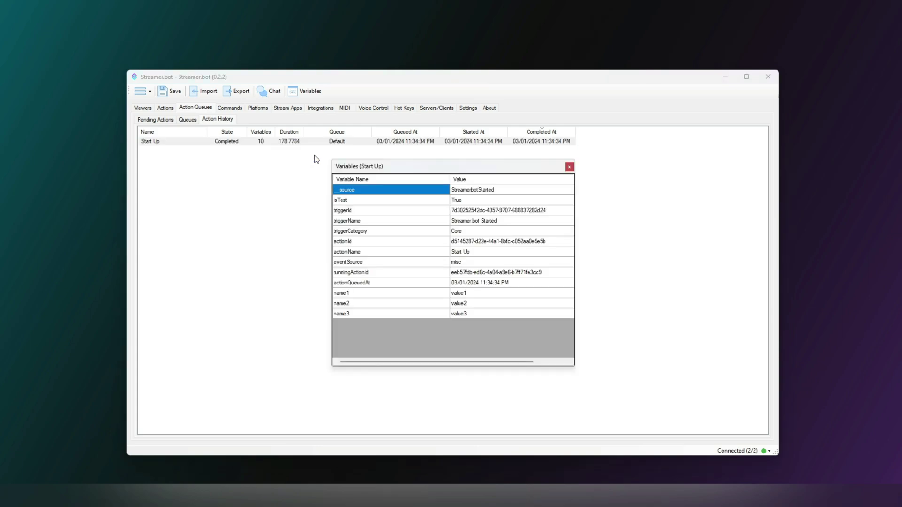
drag(354, 294, 476, 319)
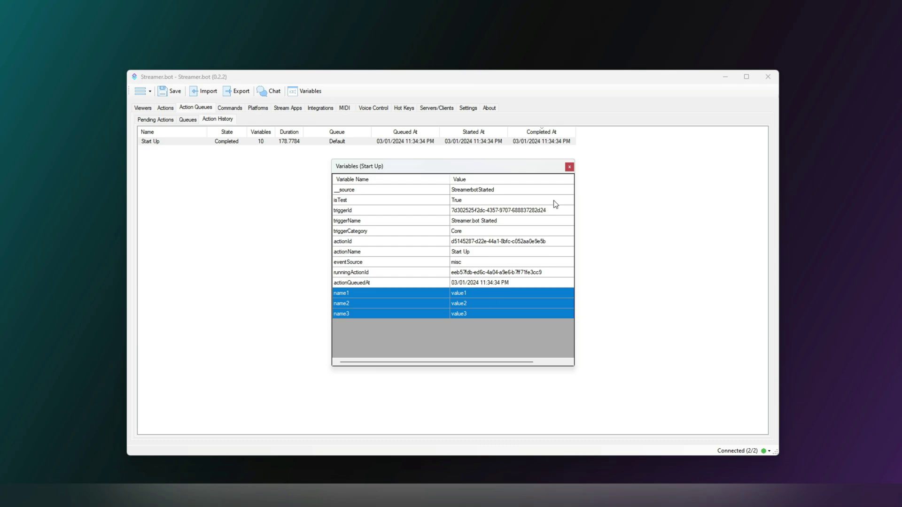
click(569, 167)
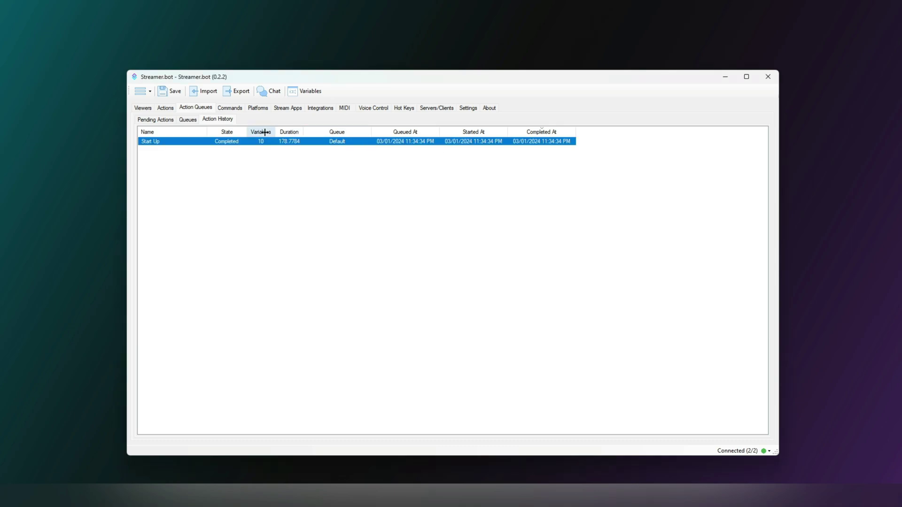
click(165, 108)
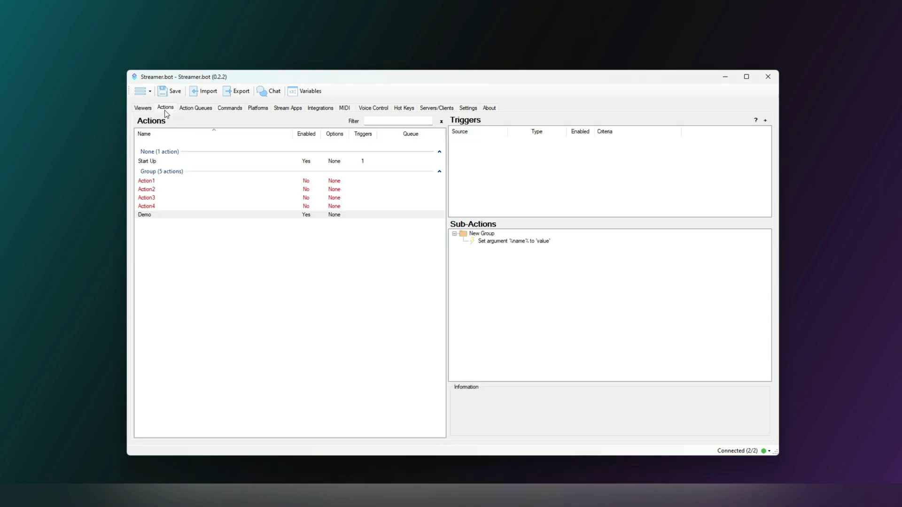